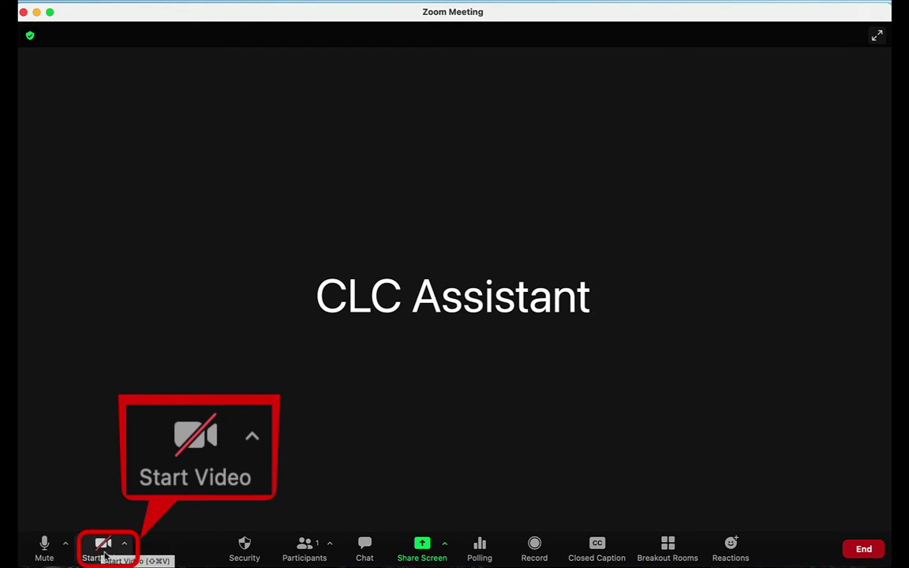
Step: Start and stop the camera video, and unmute and re-mute the microphone in the meeting
click(103, 551)
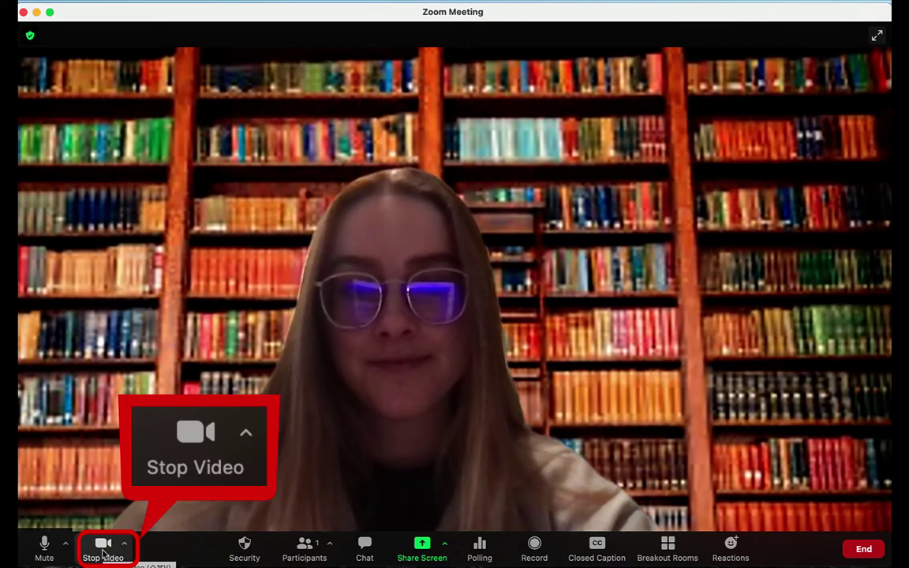
click(101, 550)
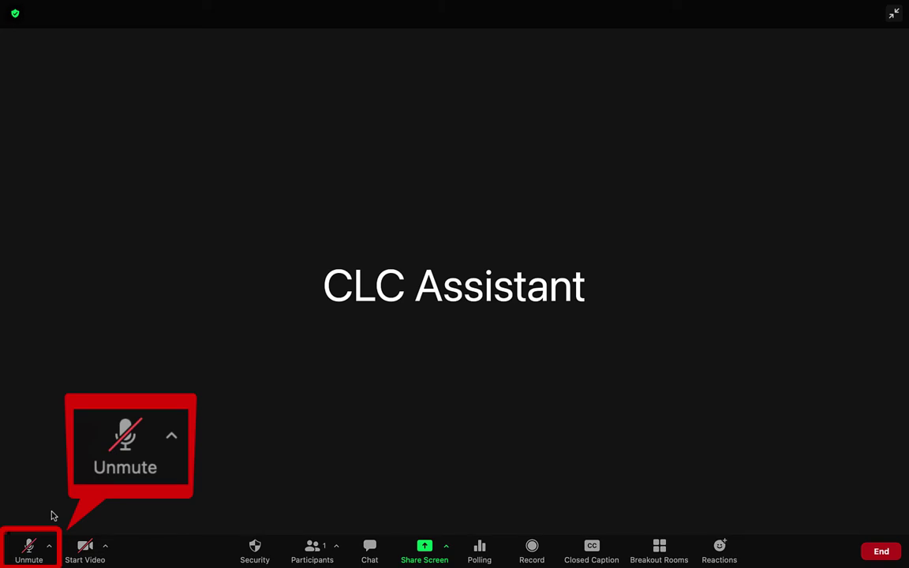
click(30, 546)
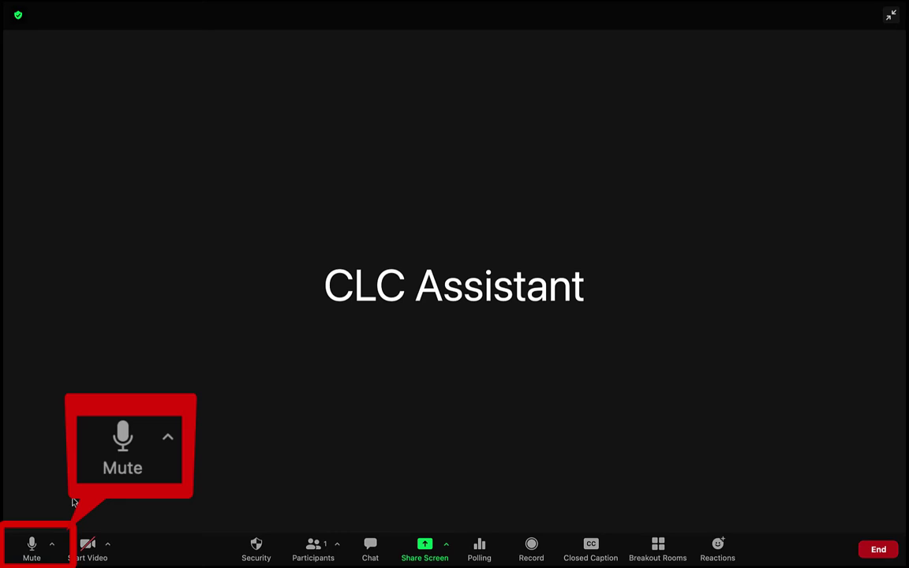
click(31, 546)
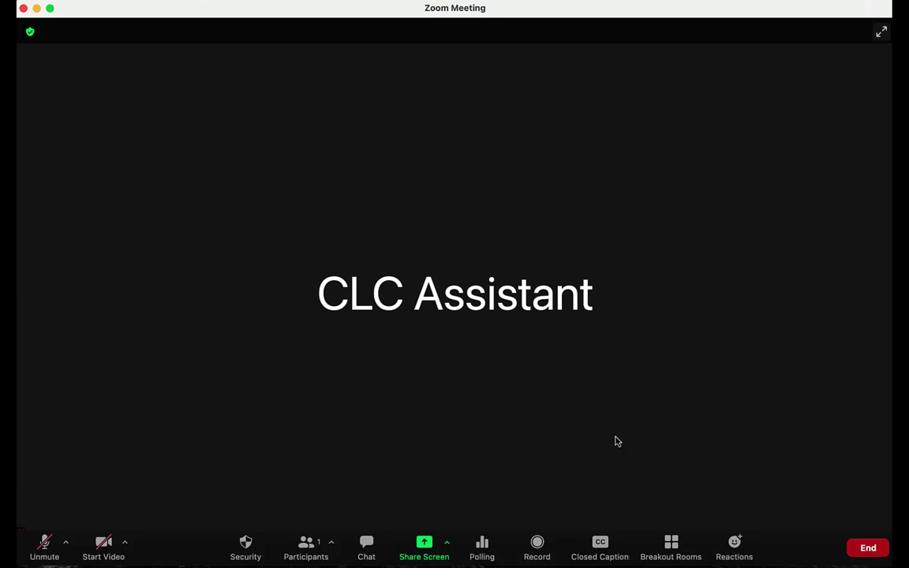
Step: Raise a hand in the meeting and lower it again
click(733, 544)
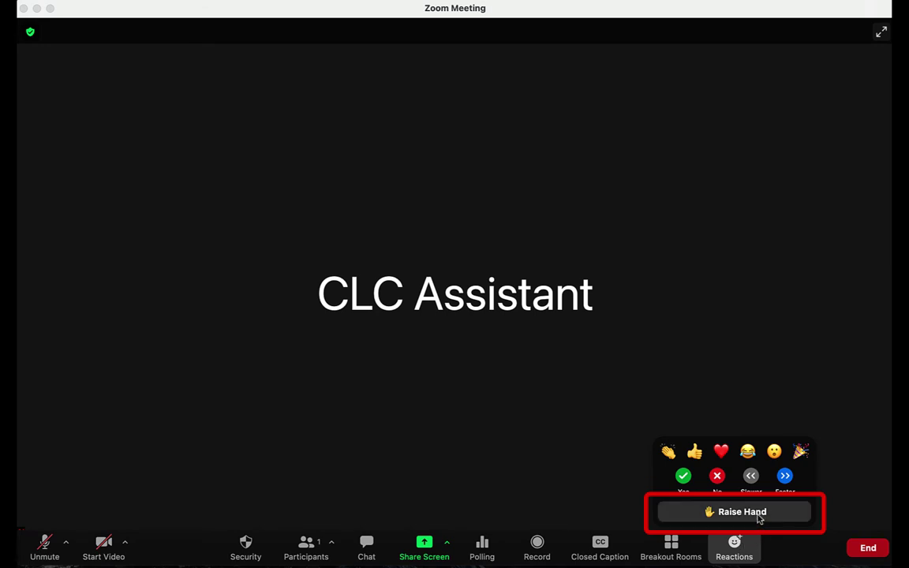
click(758, 514)
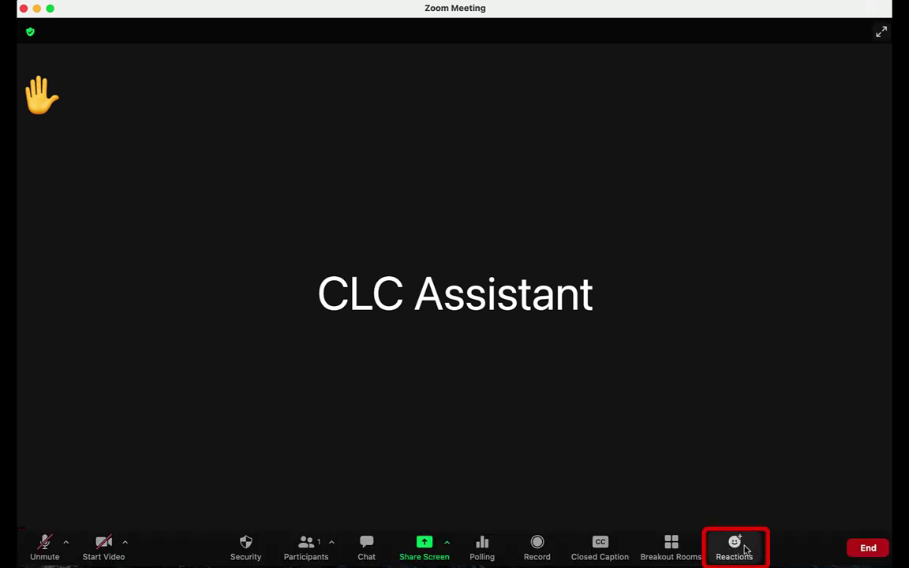
click(745, 548)
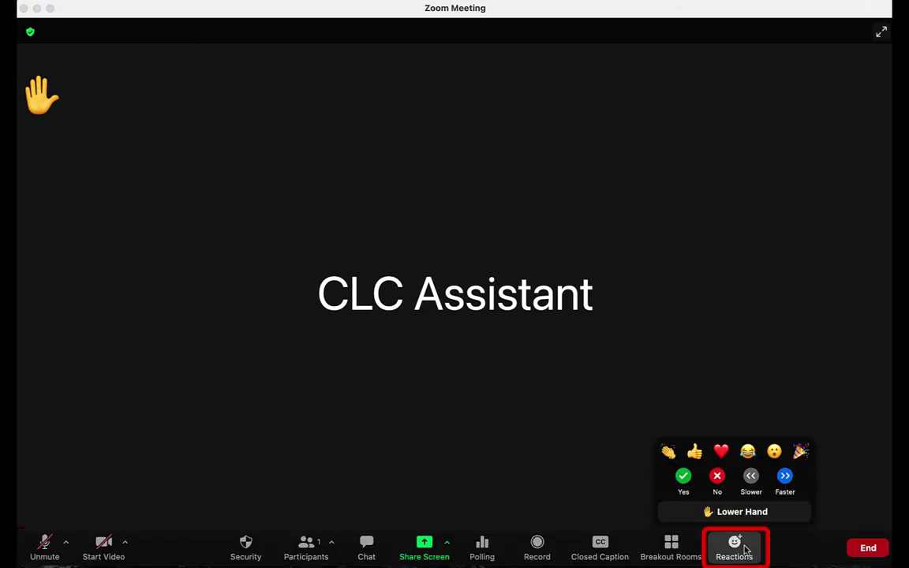
click(781, 516)
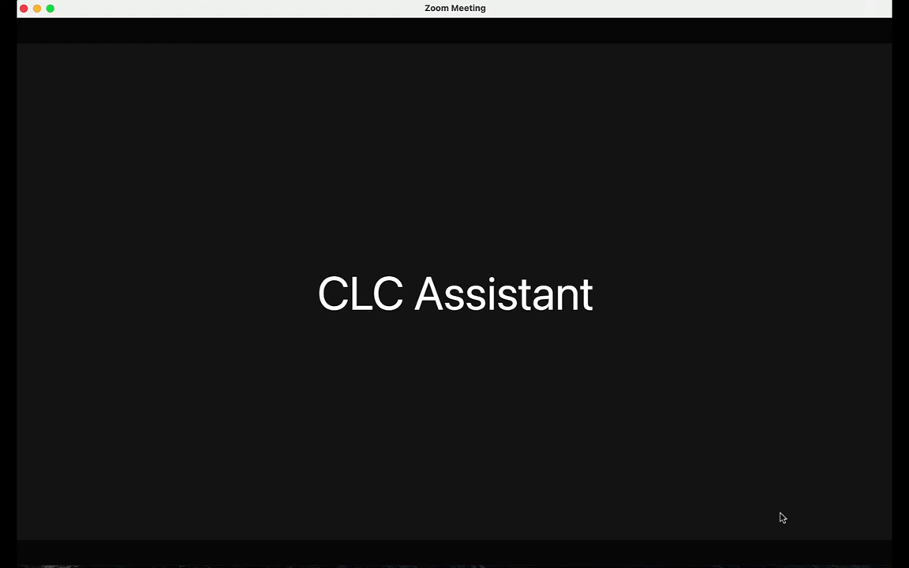
Step: Send a Yes reaction in the meeting
click(745, 542)
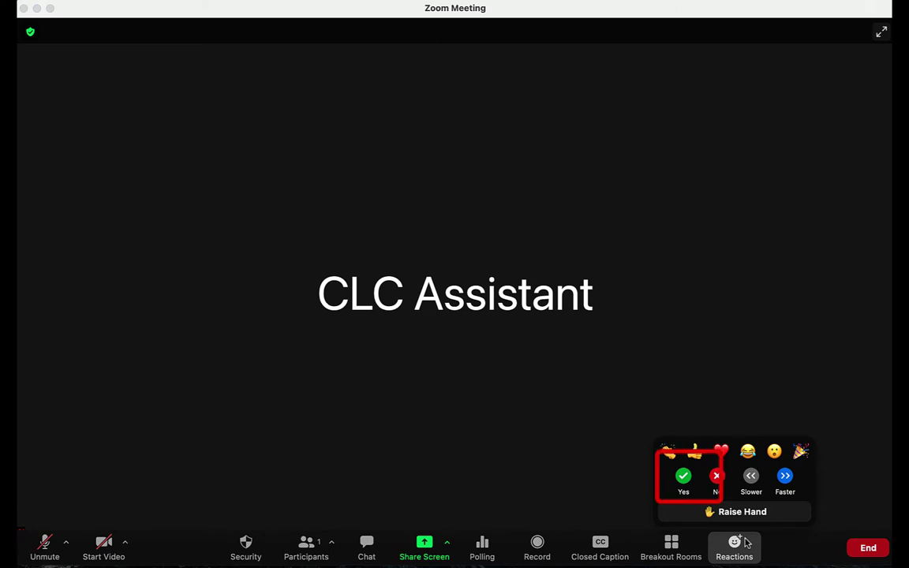
click(683, 477)
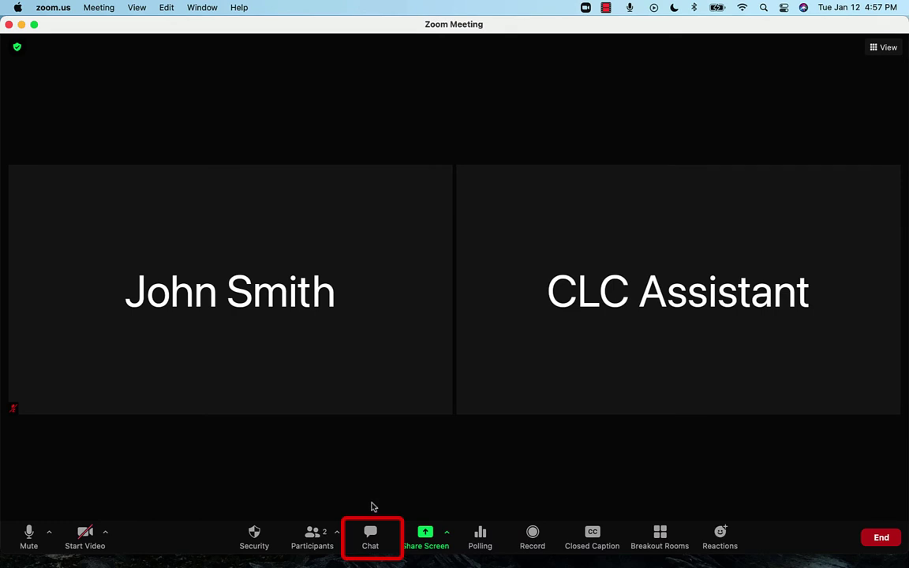
Step: Open the meeting chat and send the message "Hello everyone!" to everyone
click(370, 537)
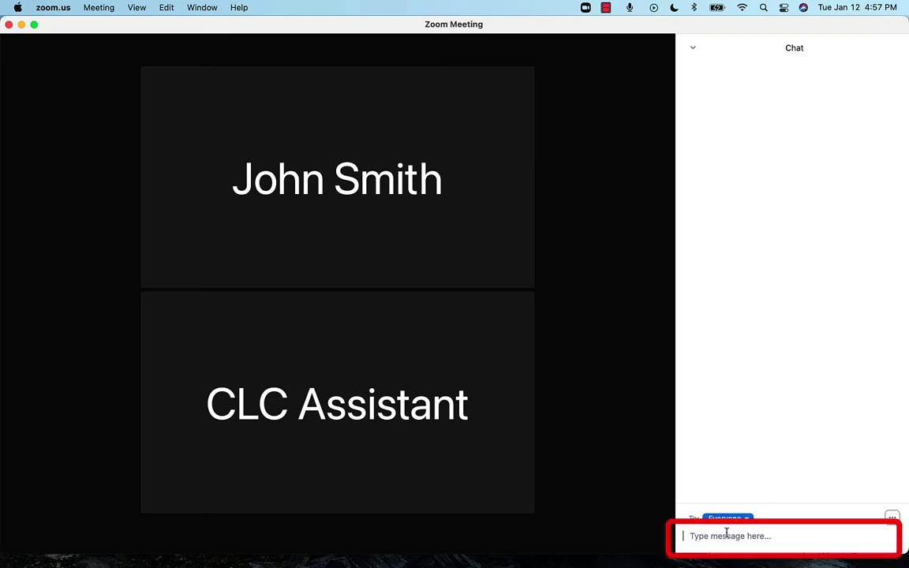
text(H)
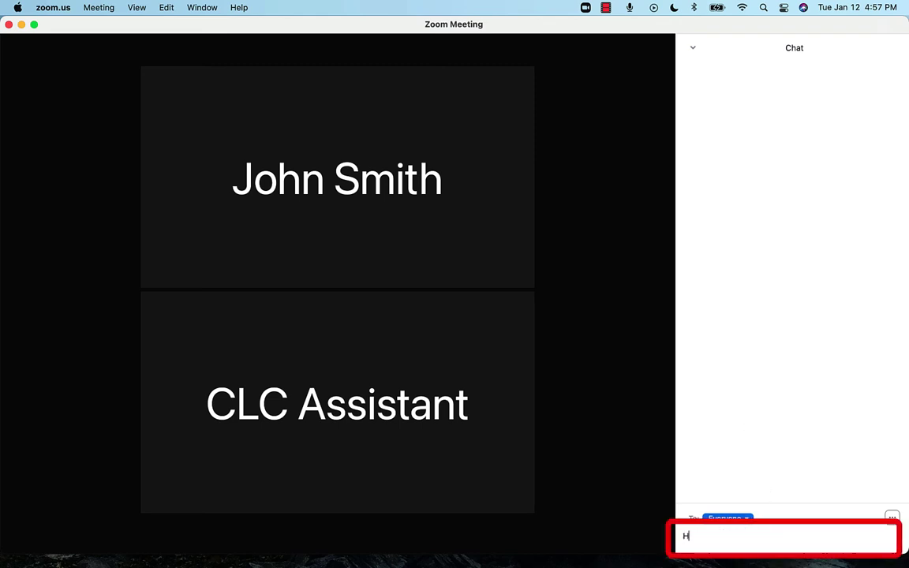
text(ello everyone)
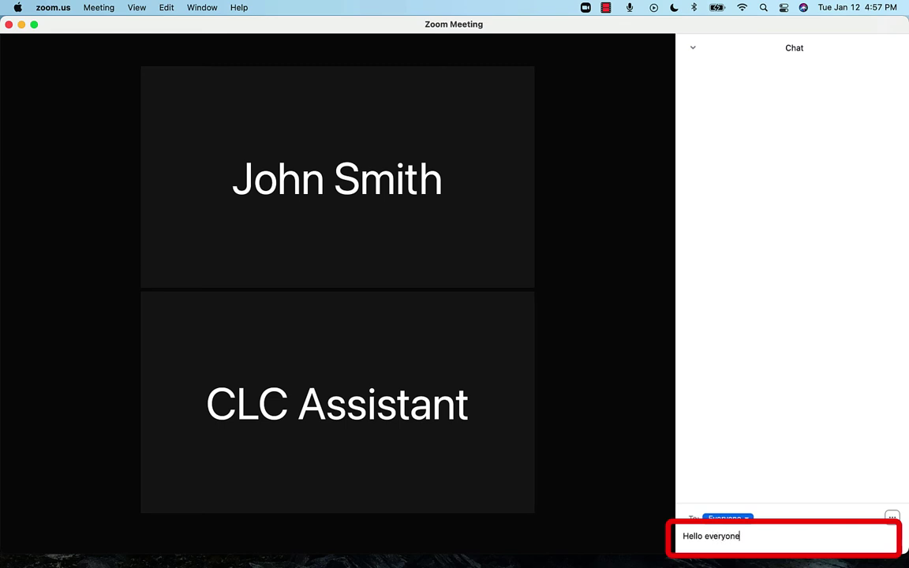
text(!)
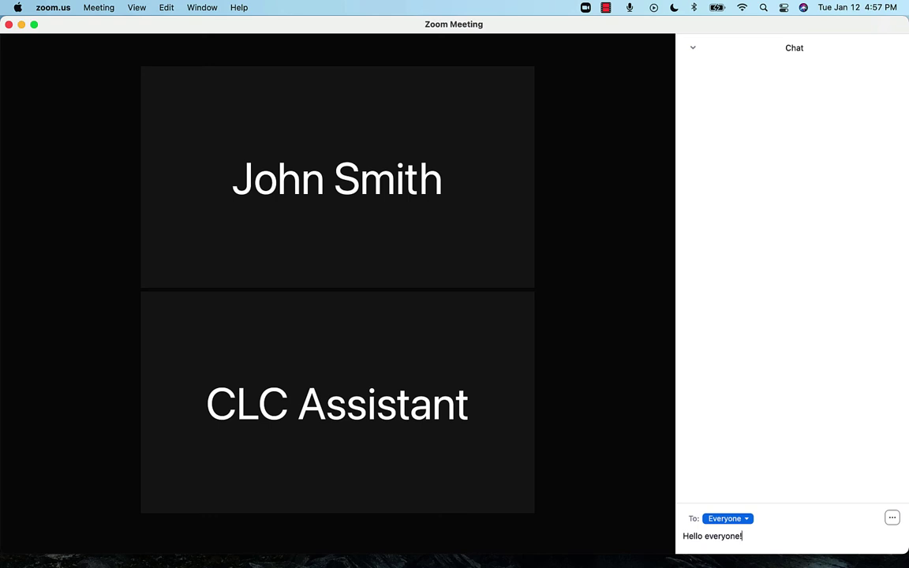
key(Return)
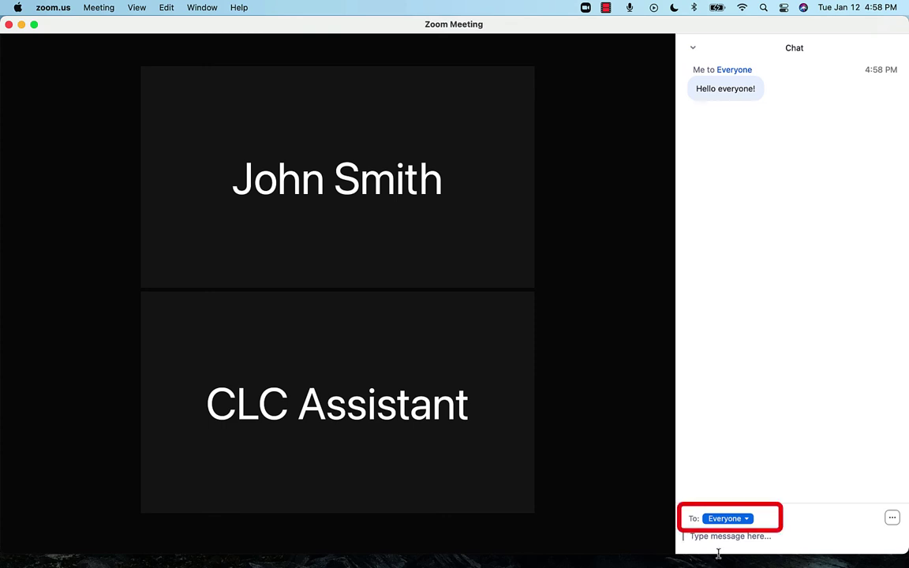
Step: Send the other participant a direct chat message saying Hello with their first name and an exclamation mark
click(731, 520)
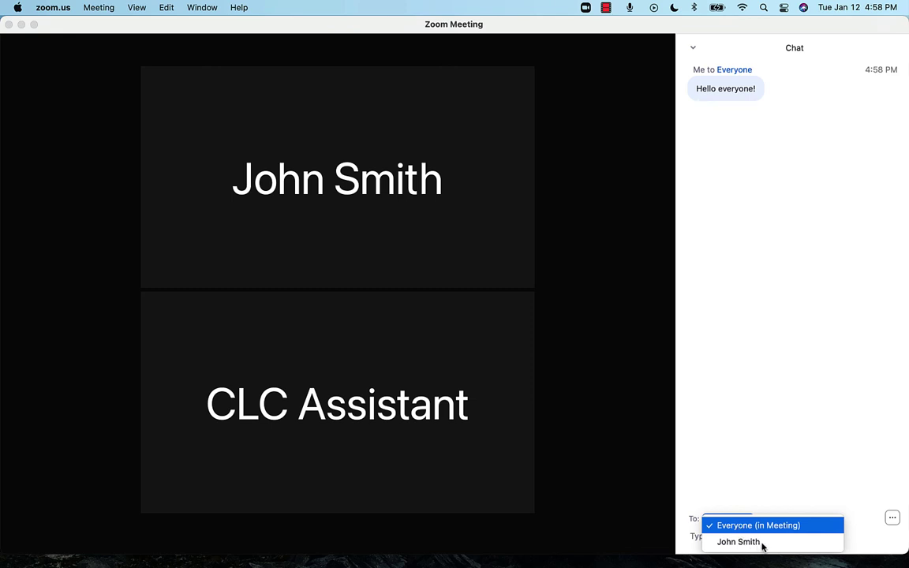
click(738, 542)
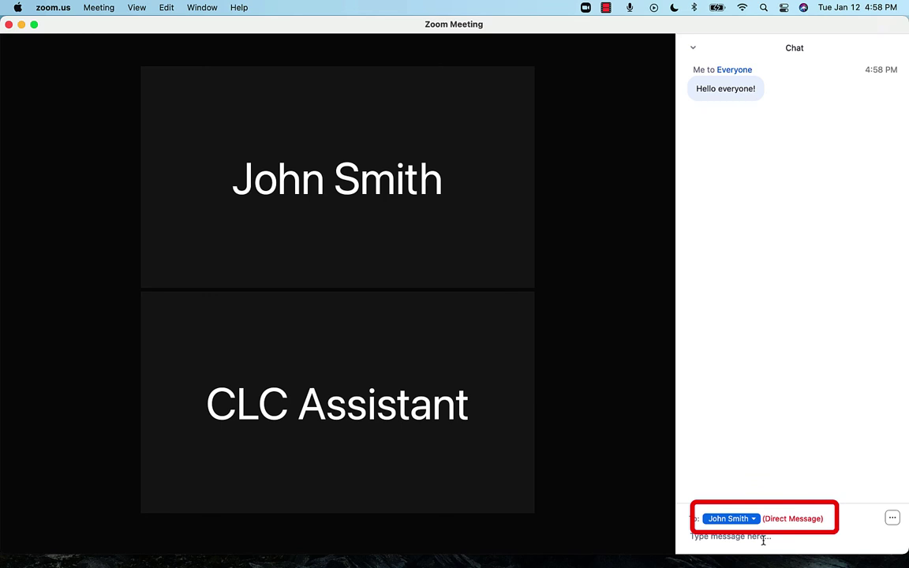
click(763, 540)
text(Hello)
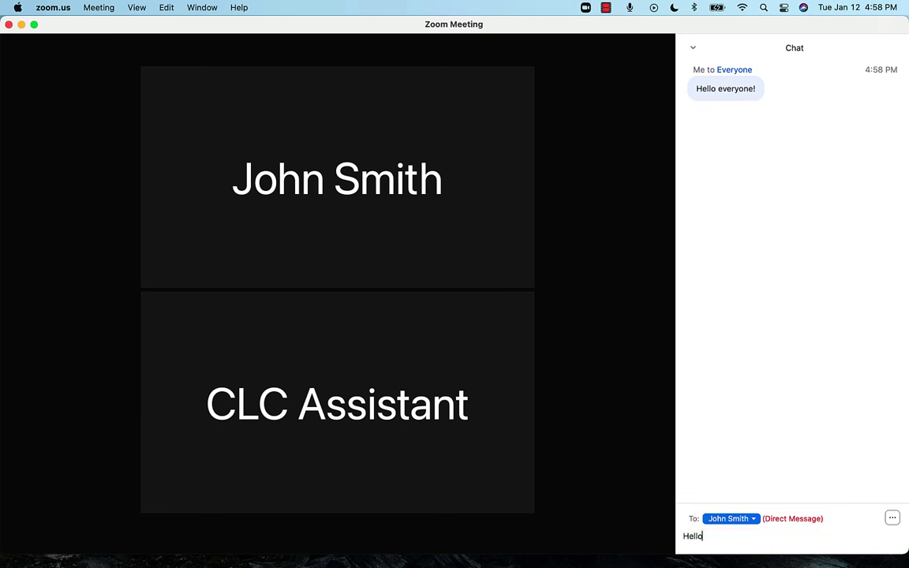
text( John!)
key(Return)
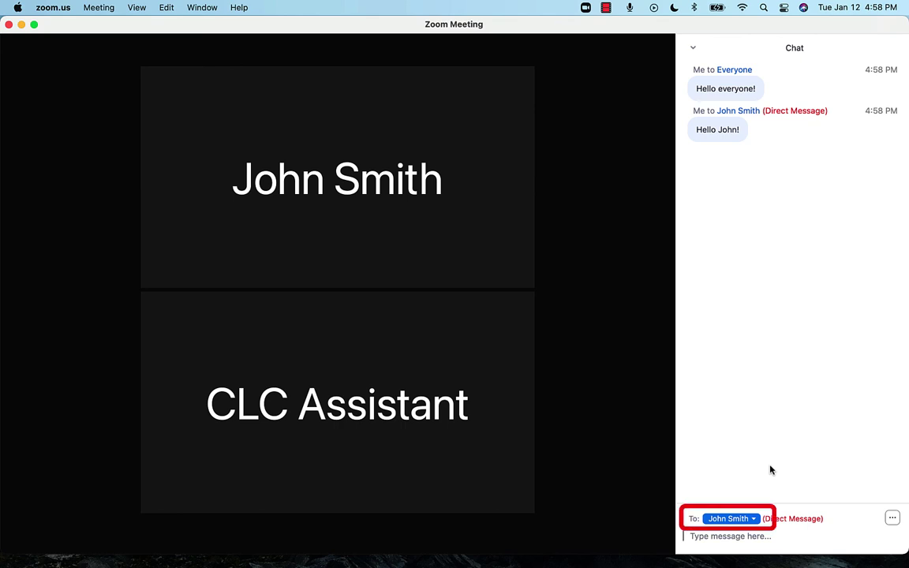
Step: Set the chat recipient back to everyone and send the message "hello again"
click(754, 518)
click(754, 527)
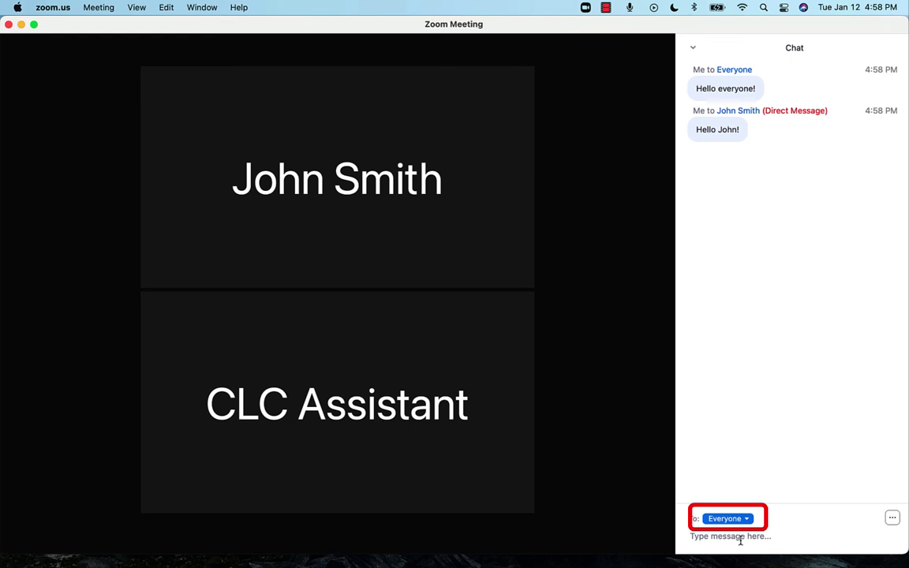
text(hello again)
key(Return)
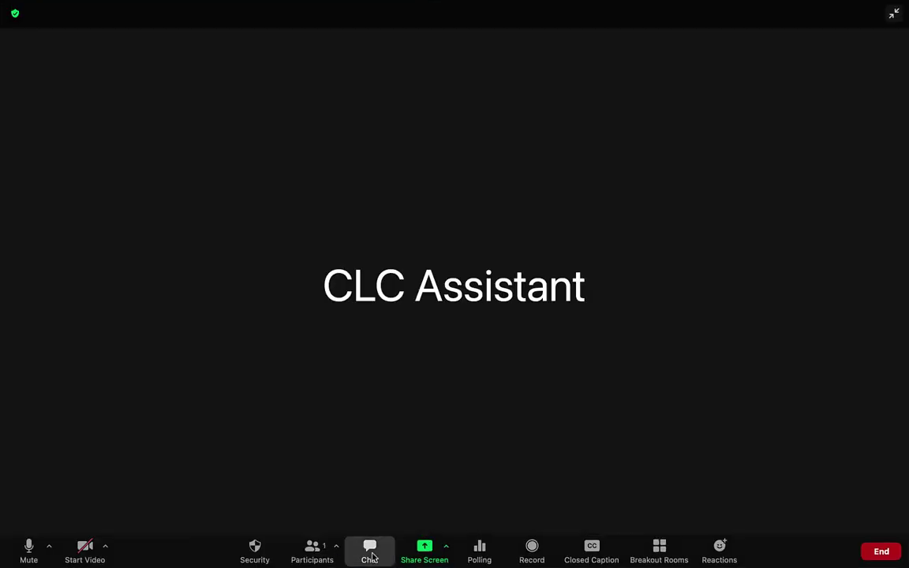
Step: Open the chat in the full-screen meeting and send "Hello Everyone!" to everyone
click(370, 552)
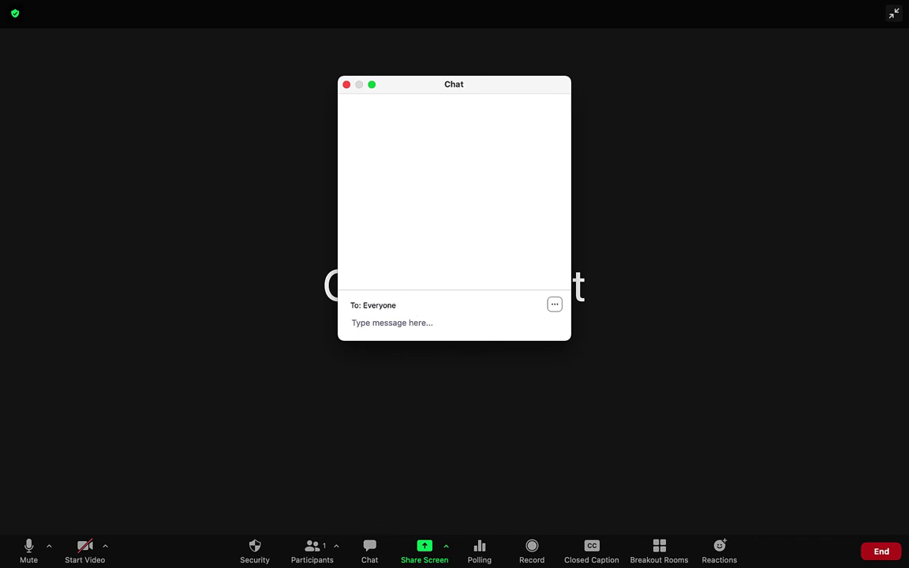
text(Hello Everyone!)
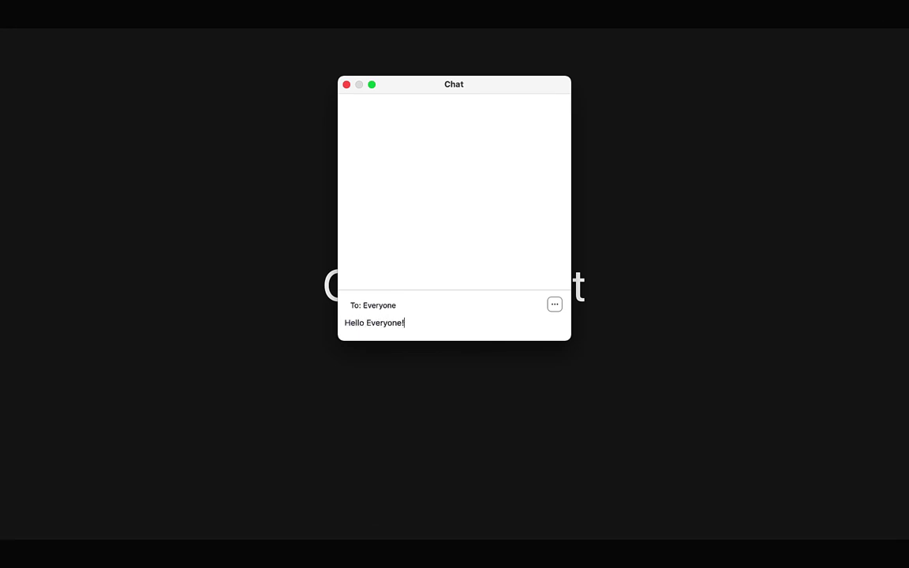
key(Return)
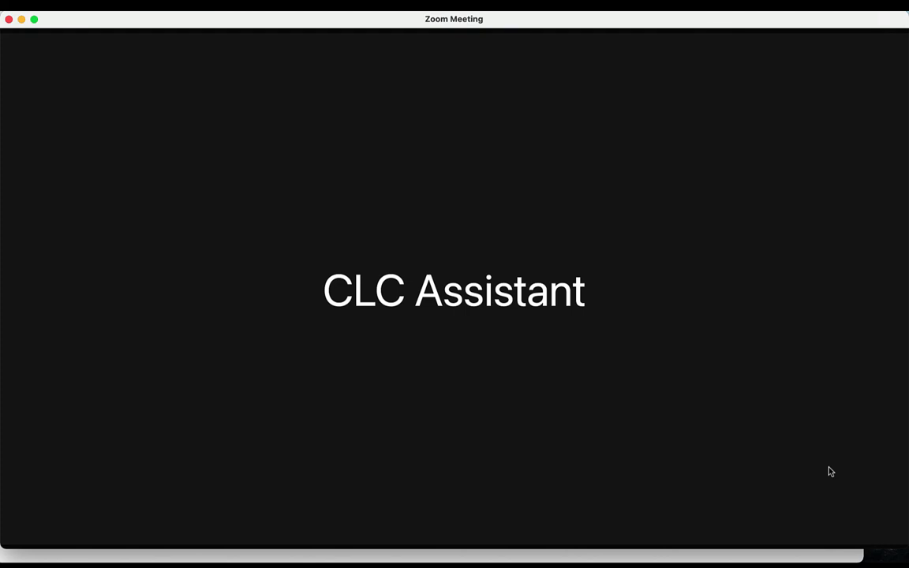
Step: Leave the meeting and confirm leaving it
mouse_move(717, 423)
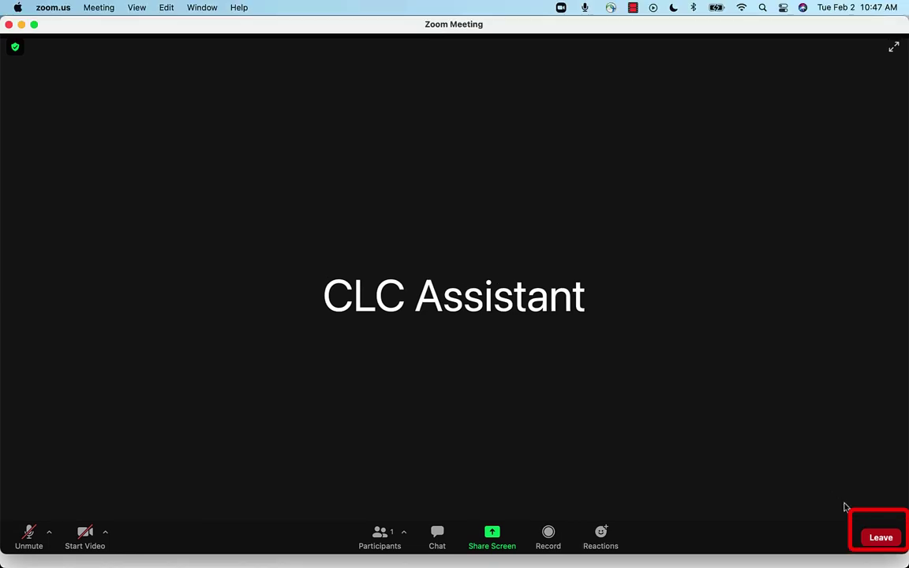
click(878, 537)
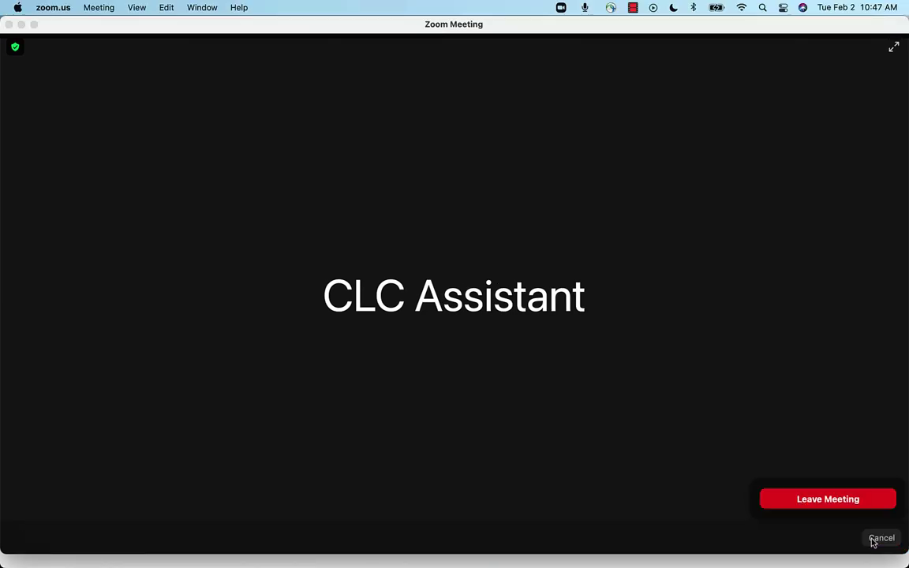
click(781, 506)
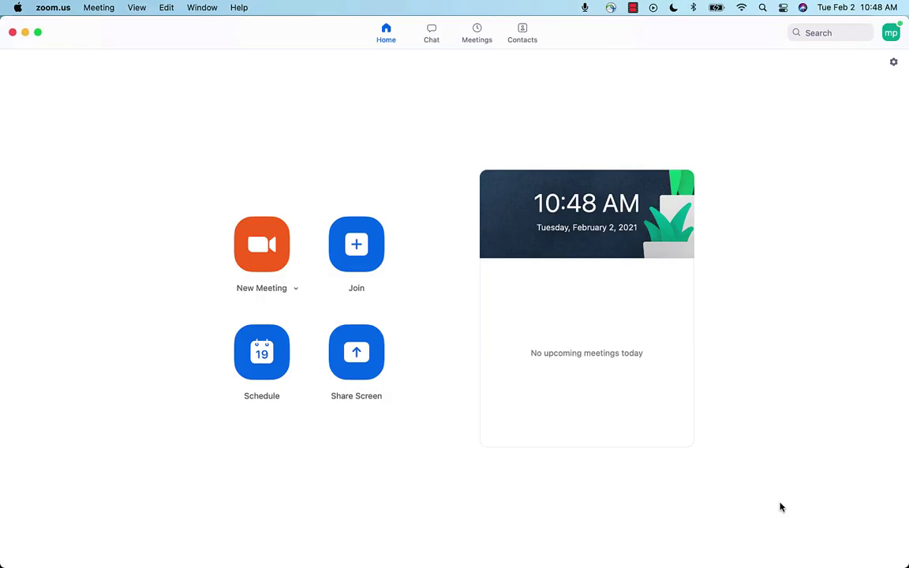